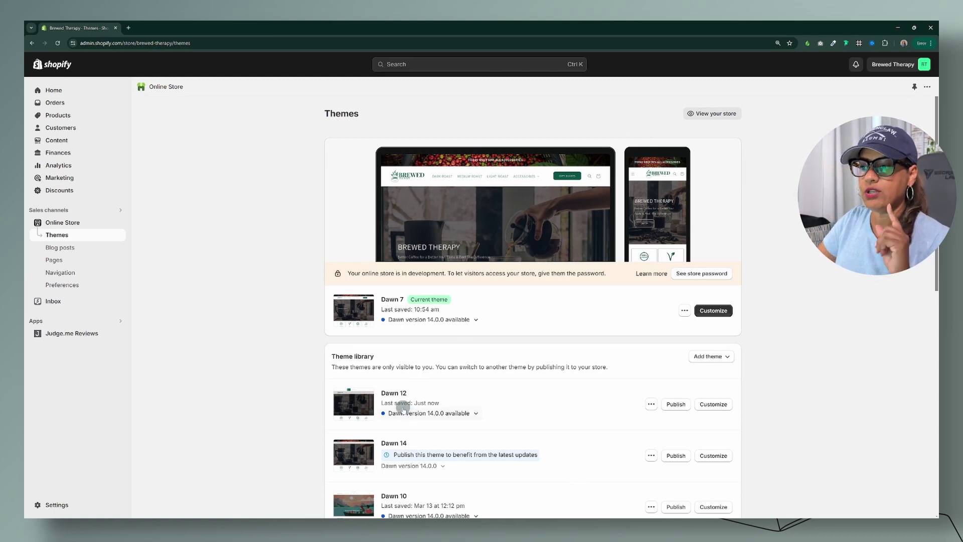
Open the Dawn 12 theme in the editor and show the Header section's settings.
click(714, 405)
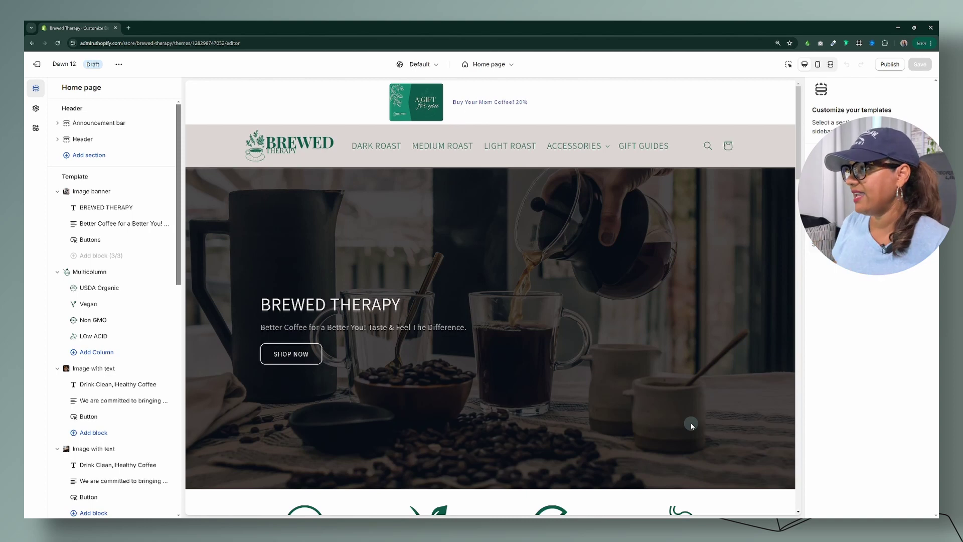
click(95, 140)
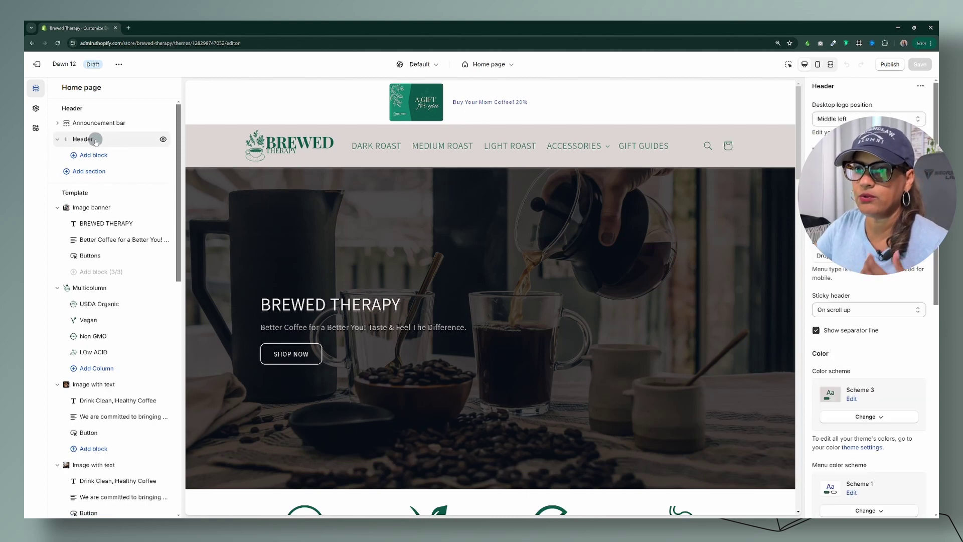
scroll(912, 398, down, 8)
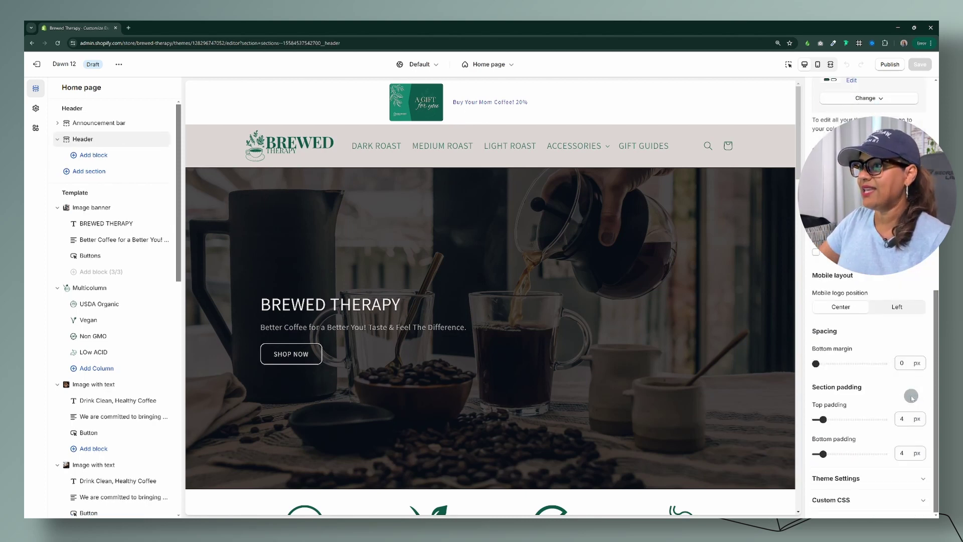
Replace the Header custom CSS with a rule making menu items 18px and green.
click(866, 497)
scroll(866, 496, down, 2)
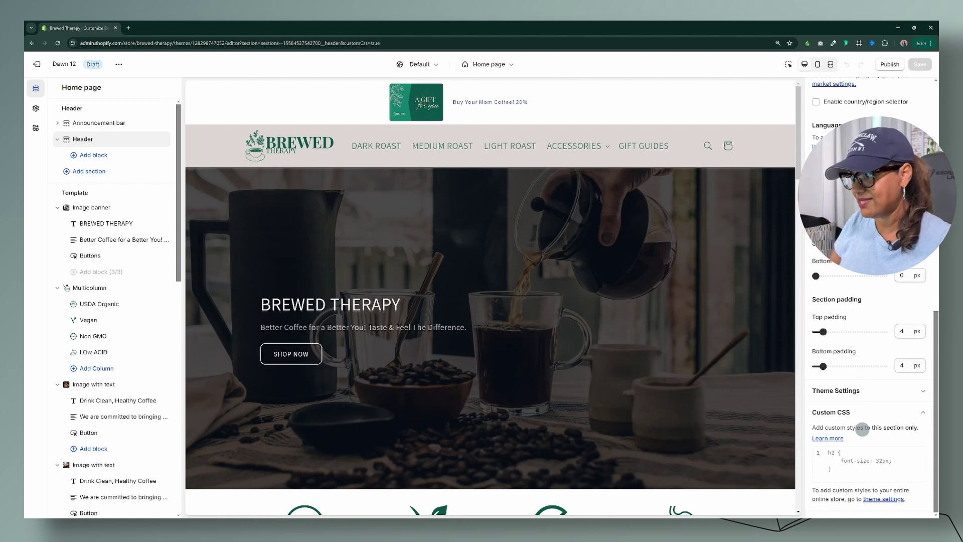
click(837, 459)
key(ctrl+a)
text(/*Change nav text size and color*/ .header__menu-item, .menu-drawer__menu-item {   font-size: 18px;   color: green; })
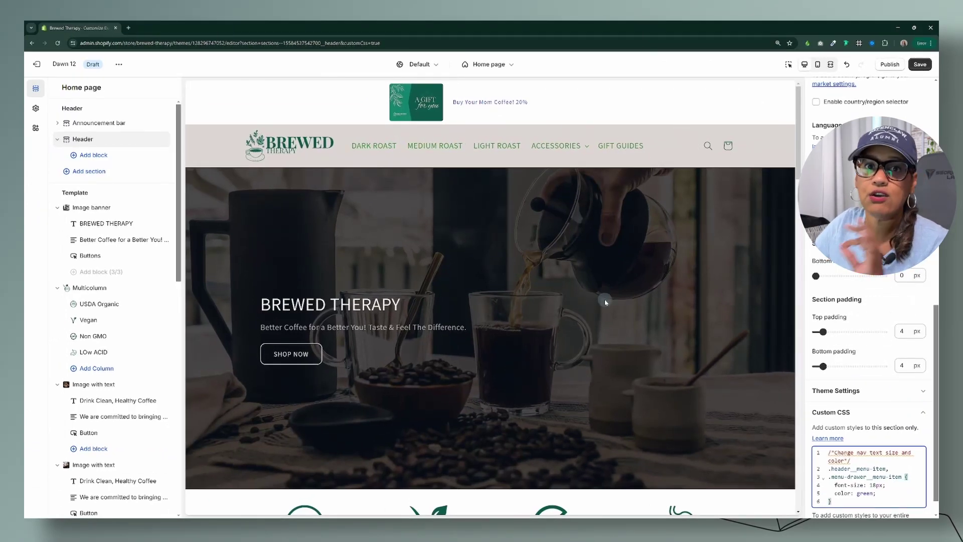
Change the menu item color in the Header custom CSS from green to red.
drag(873, 494, 854, 495)
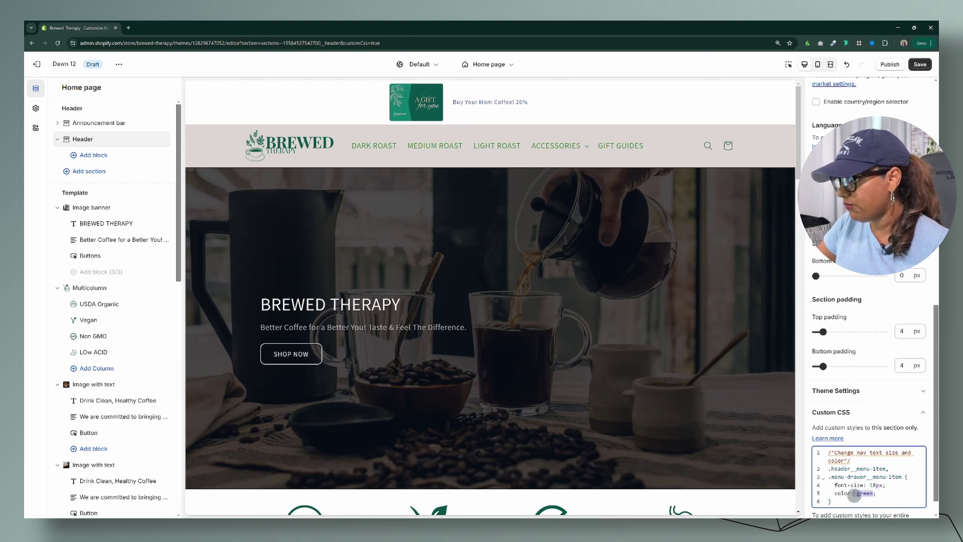
text(r)
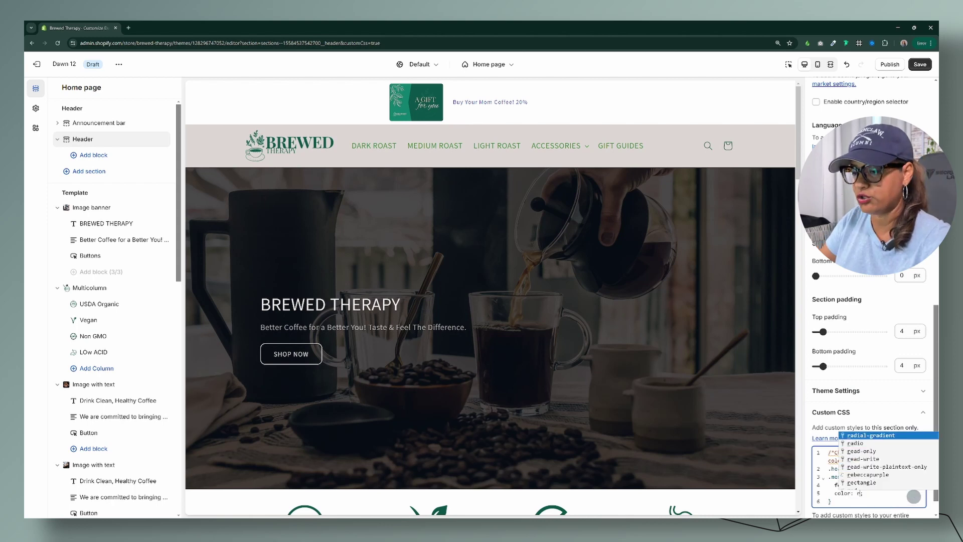
text(ed)
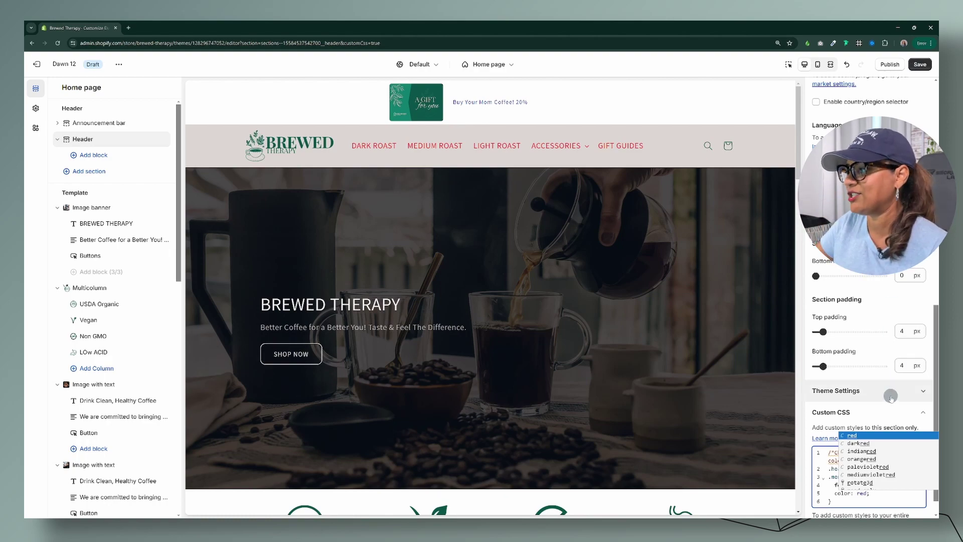
click(880, 490)
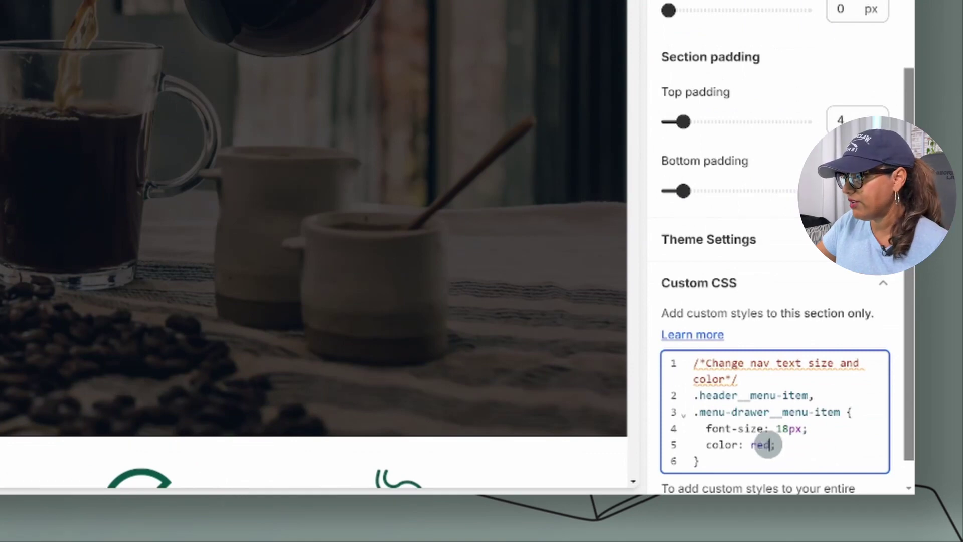
click(751, 444)
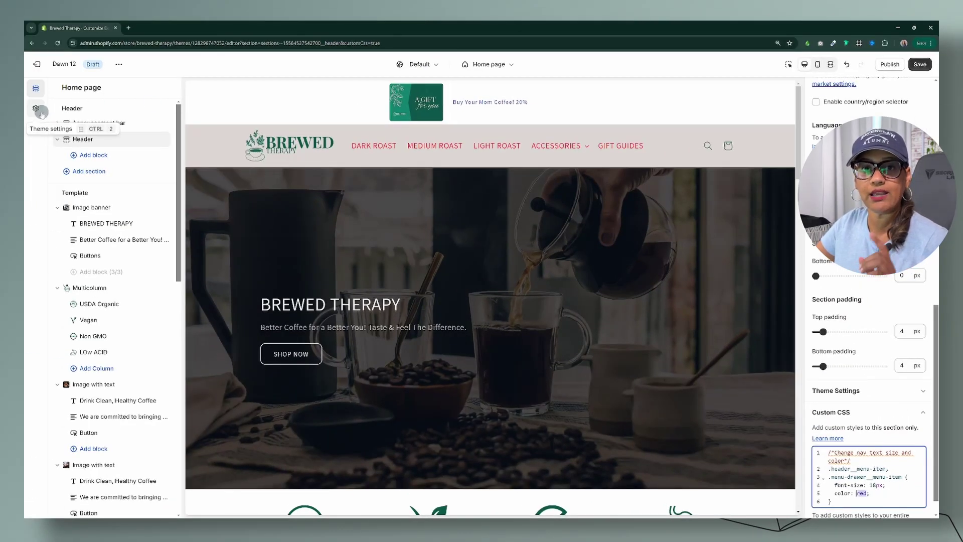
click(39, 111)
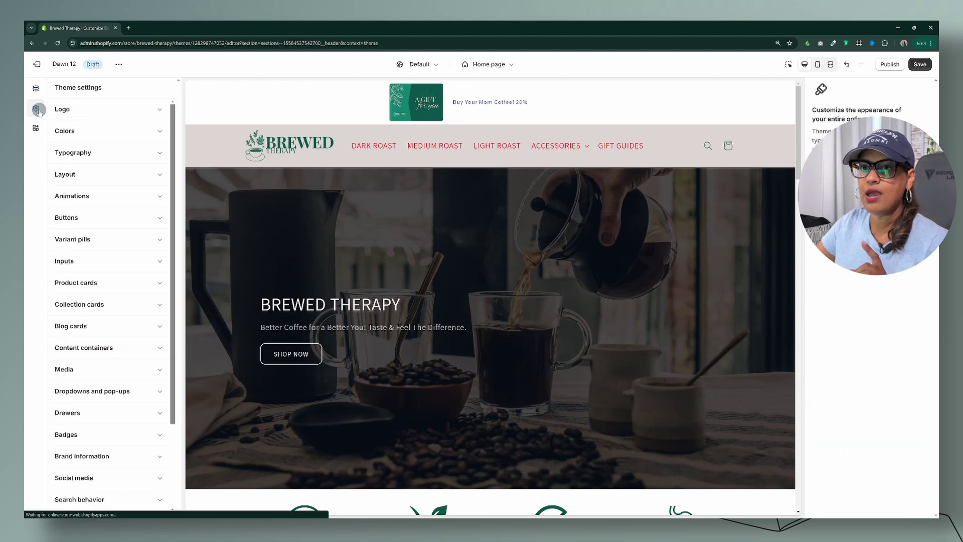
click(69, 130)
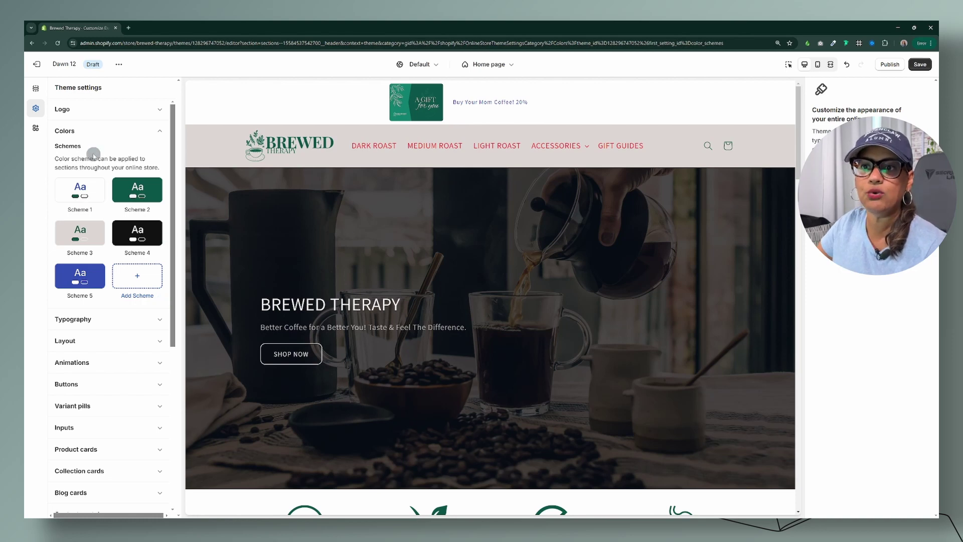
click(80, 190)
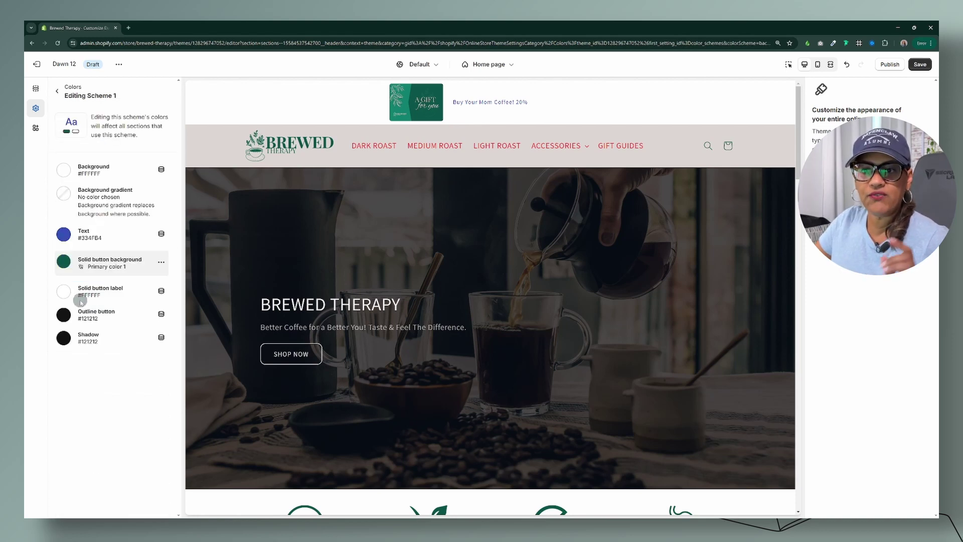
click(106, 299)
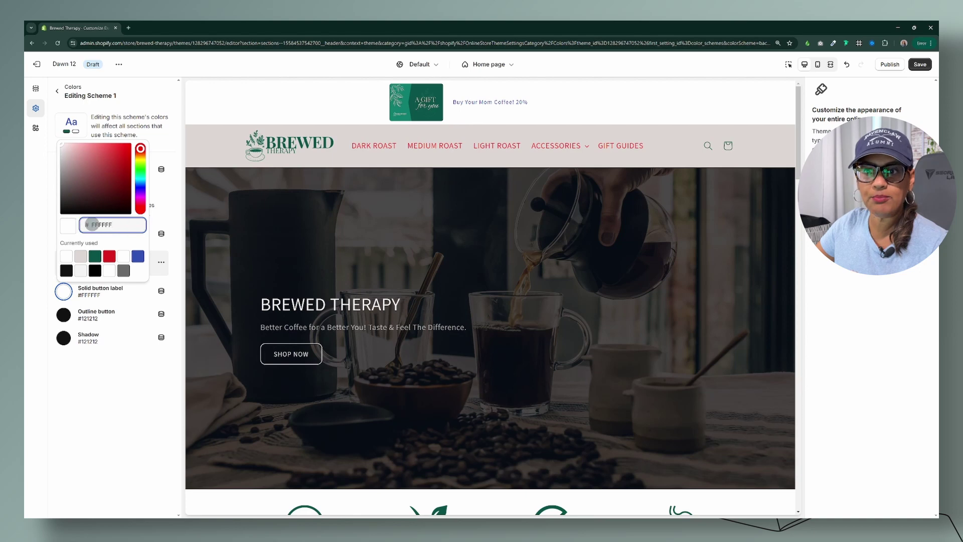
click(35, 88)
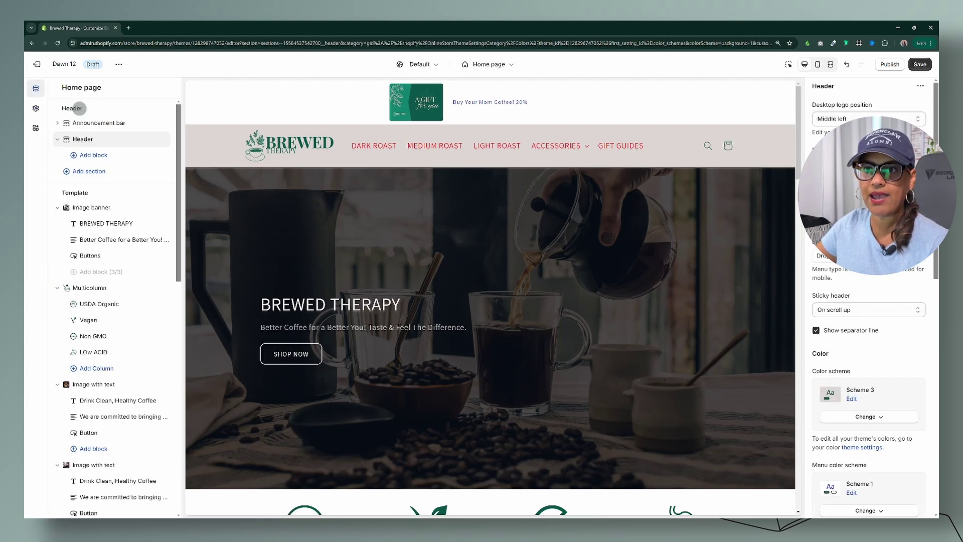
Change the menu item font-size in the Header custom CSS from 18px to 20px.
scroll(840, 409, down, 2)
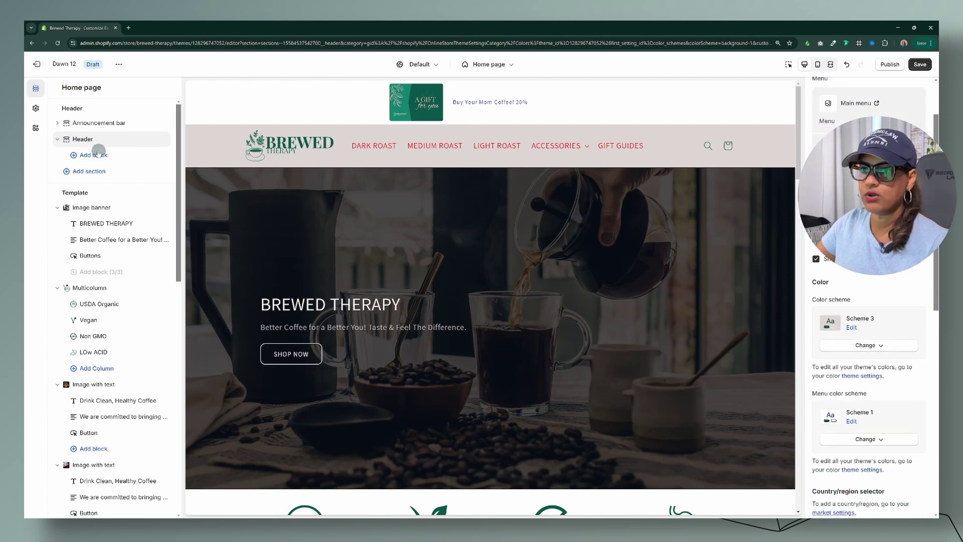
scroll(748, 293, down, 1)
scroll(890, 391, down, 5)
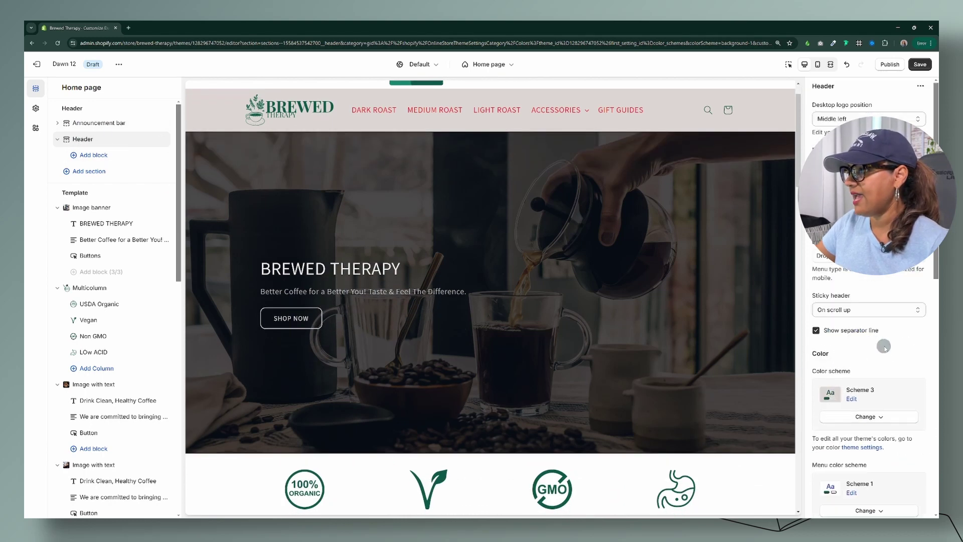
scroll(891, 392, down, 5)
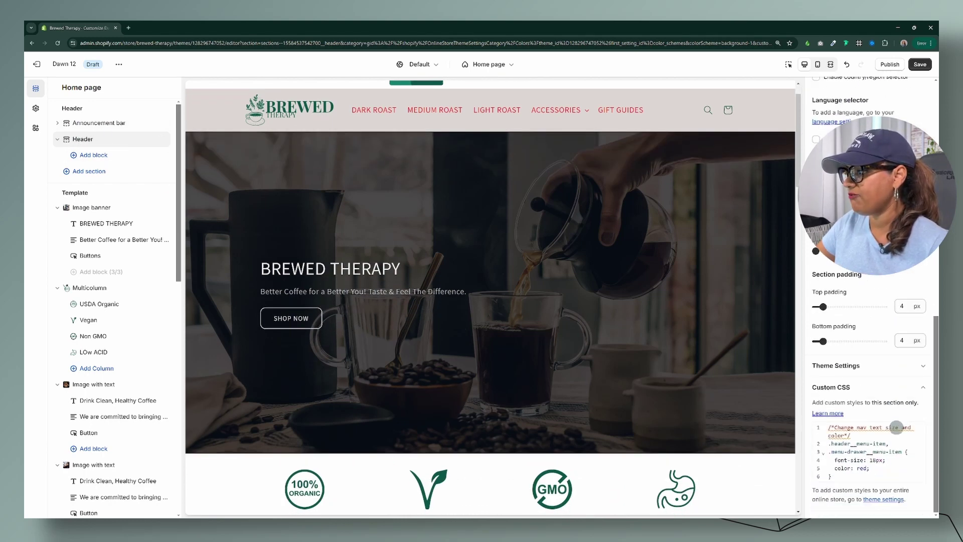
double_click(868, 468)
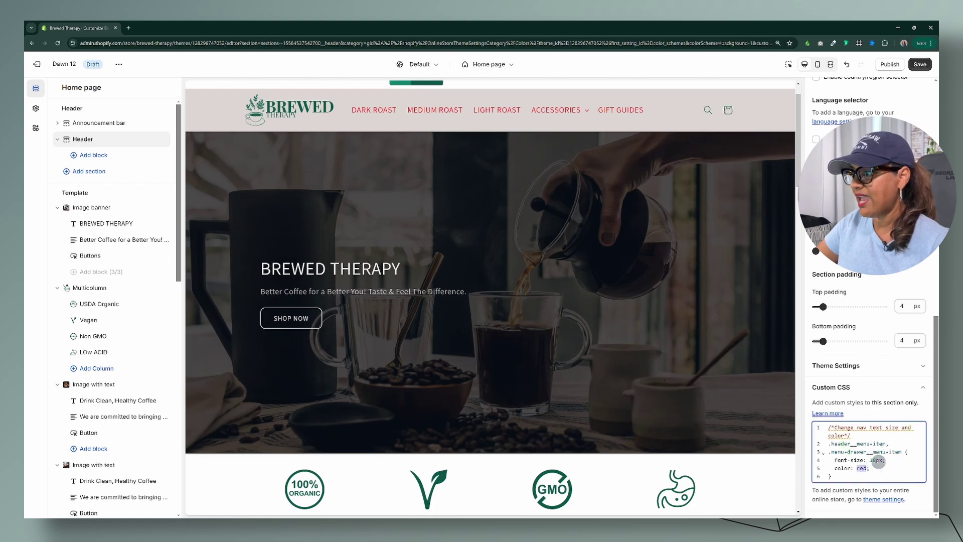
drag(882, 460, 869, 459)
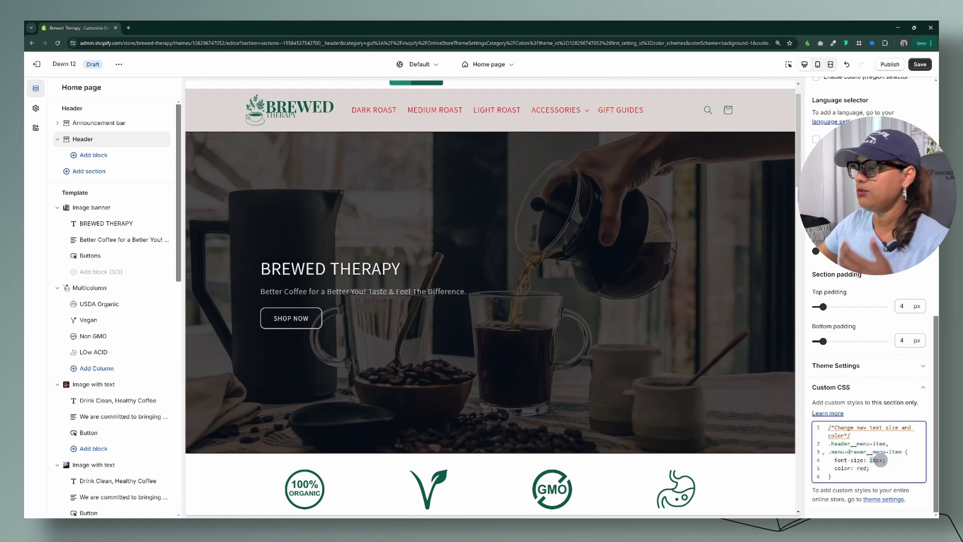
text(20)
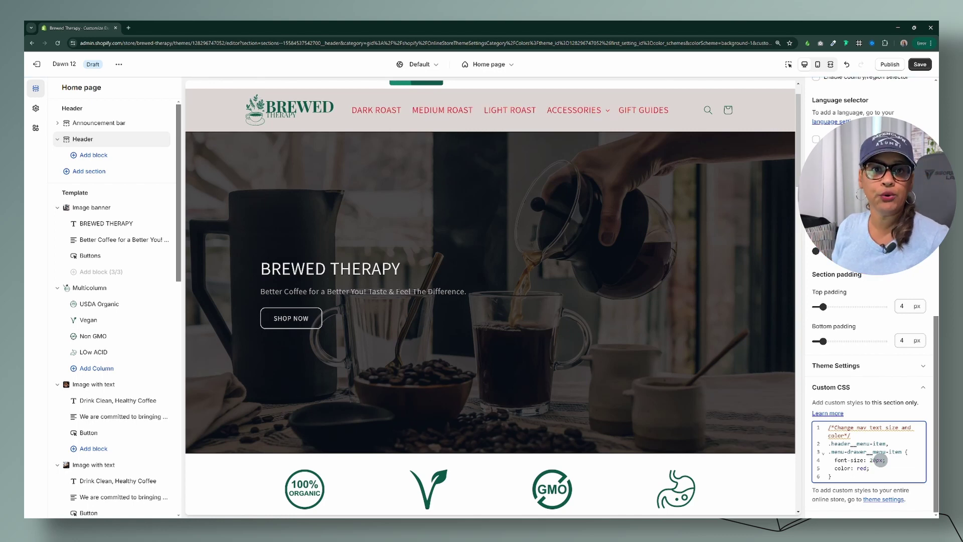
Save the theme, then check the red 20px links in the ACCESSORIES dropdown and mobile menu.
click(920, 65)
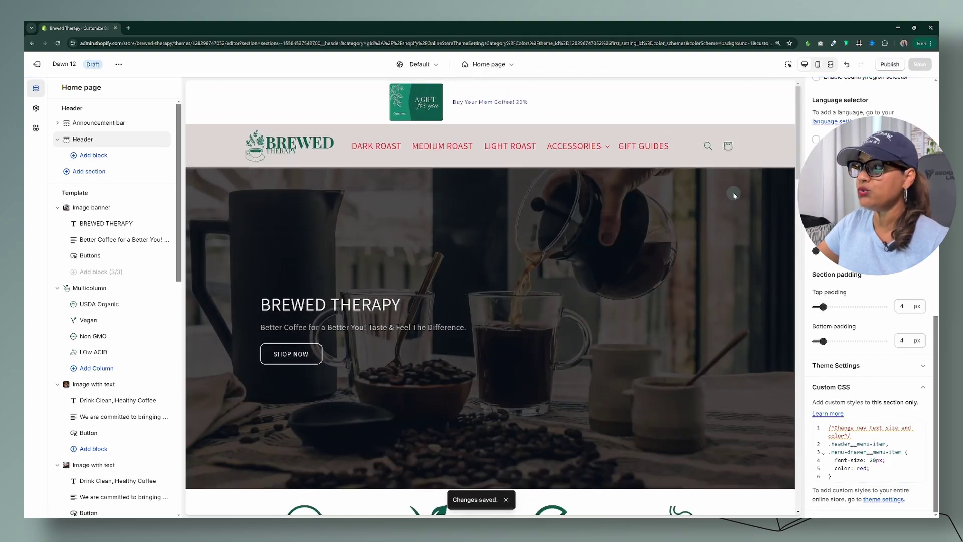
click(582, 145)
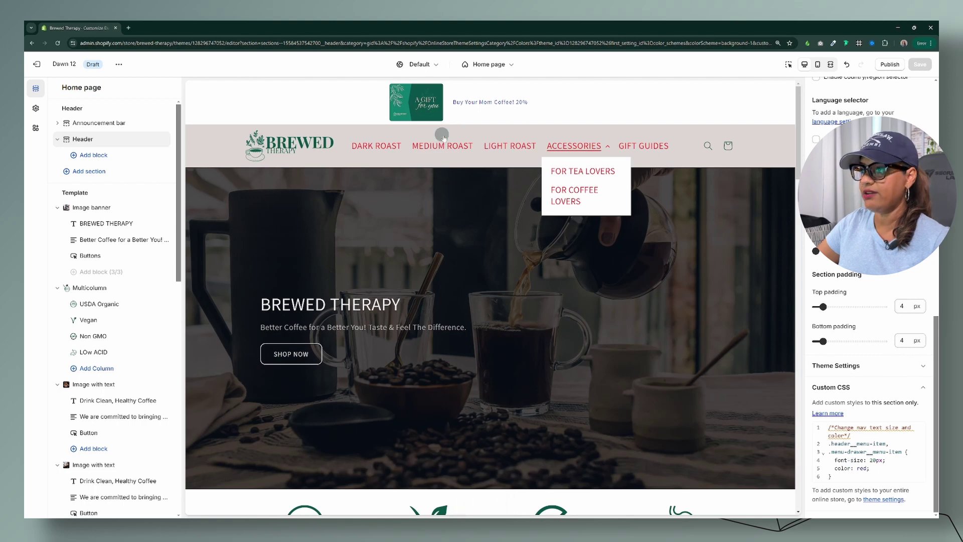
click(818, 64)
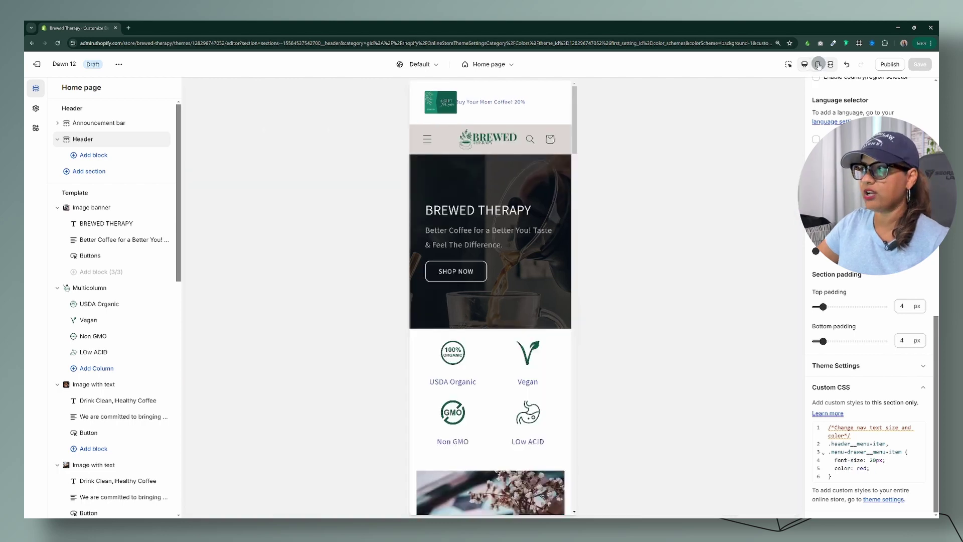
click(428, 140)
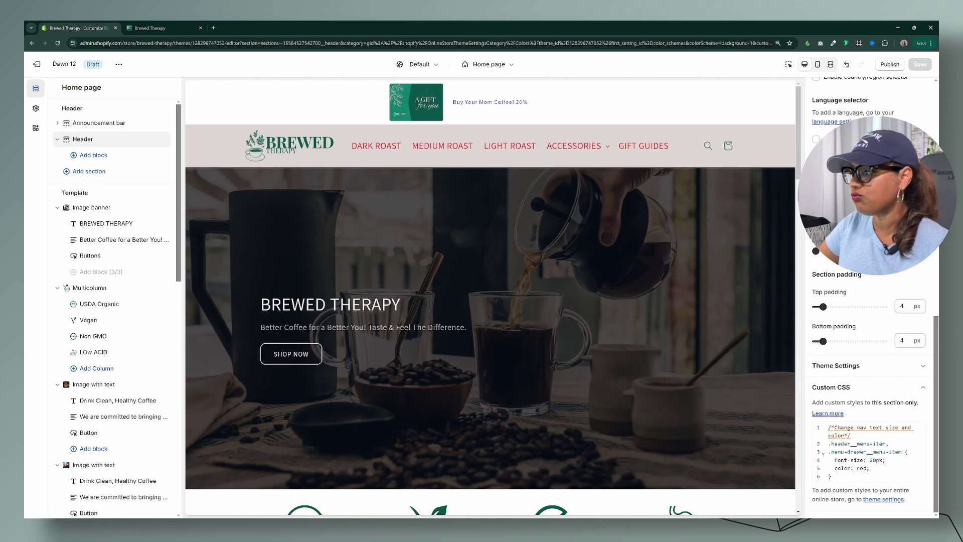
Replace the Header custom CSS with '.header-wrapper * { color: red; }' and save.
click(858, 477)
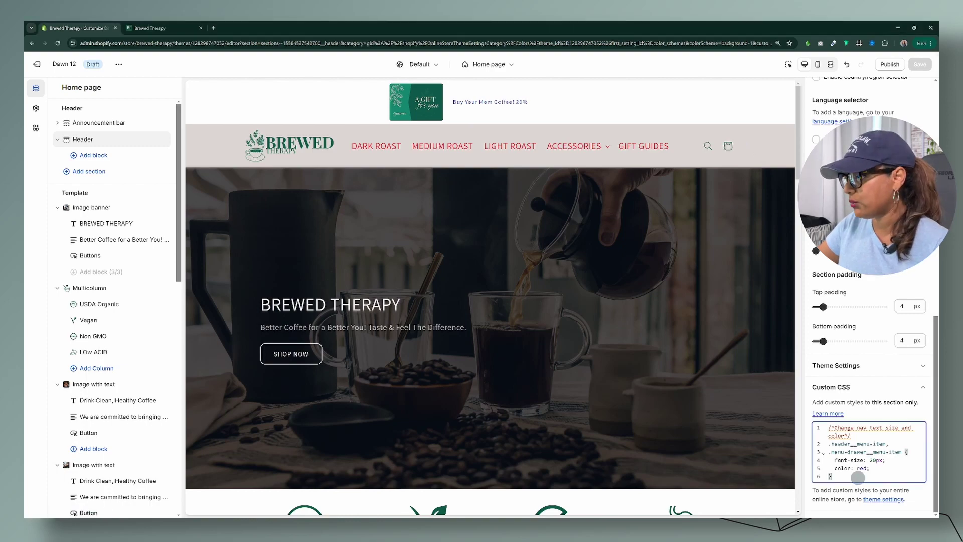
drag(853, 478, 818, 425)
text(/*change color to everything in the header*/ .header-wrapper * {   color: red; })
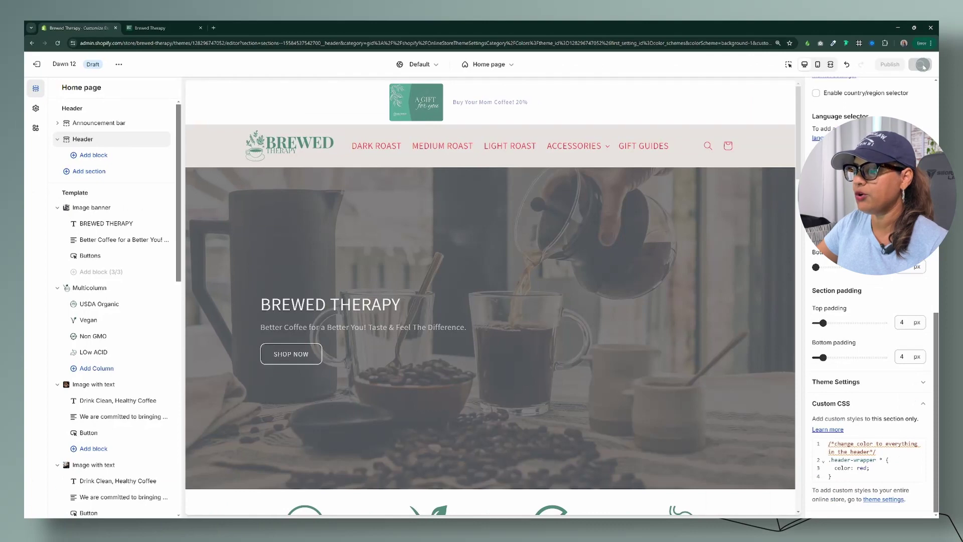
click(922, 64)
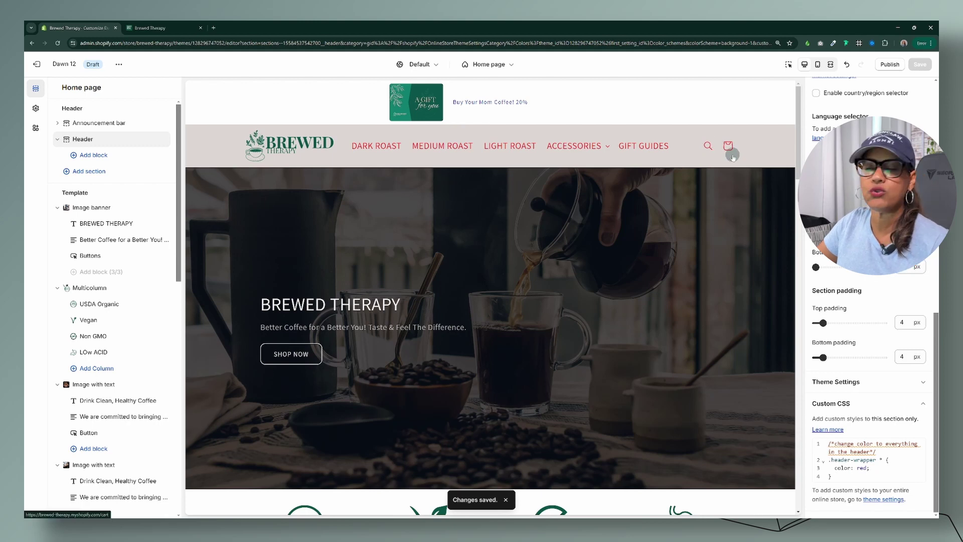
Switch the preview to the mobile layout to see the red menu, search and cart icons.
click(818, 65)
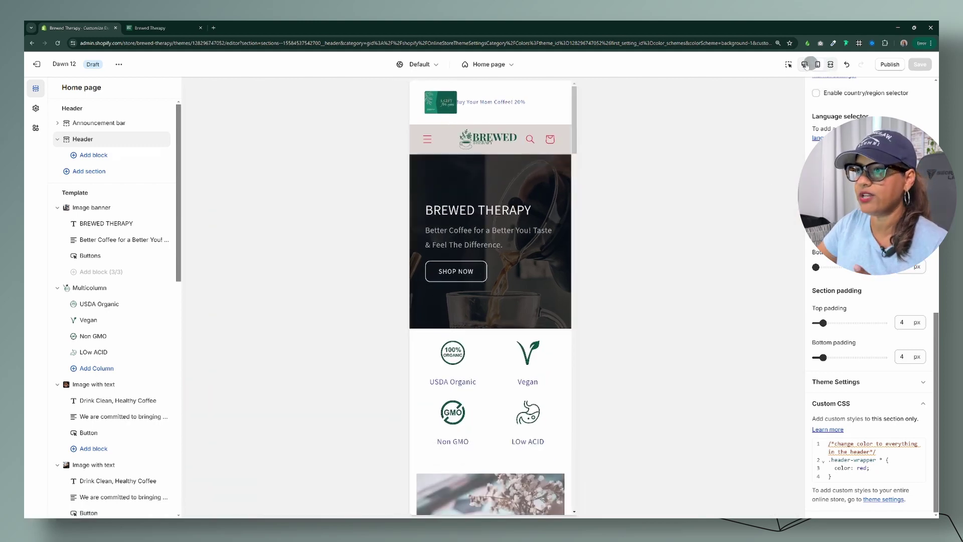